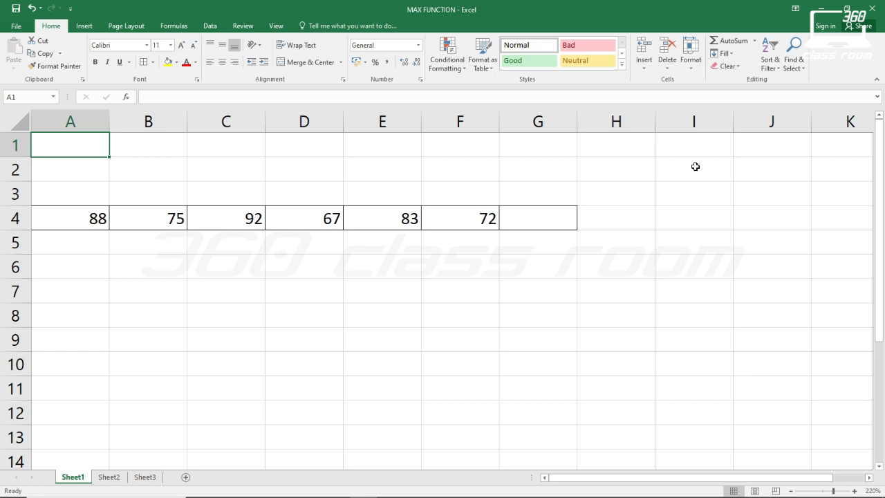
Begin a MAX formula in cell G4, up to its opening parenthesis
click(555, 213)
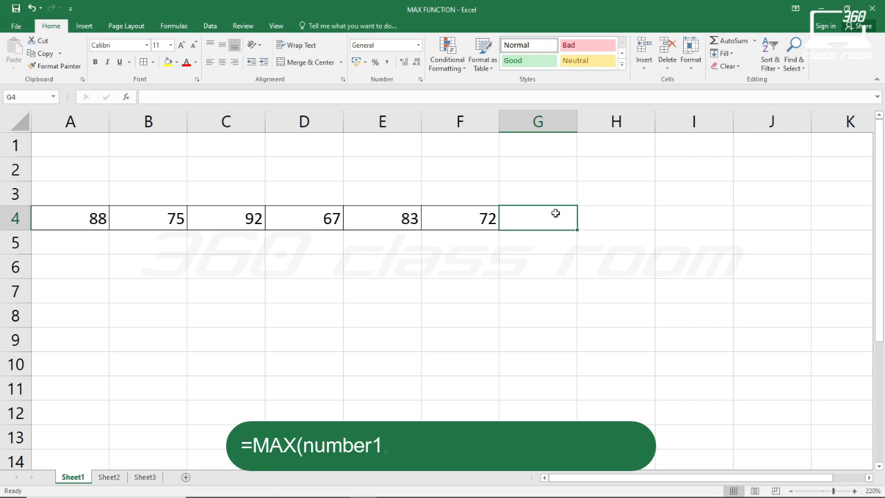
text(=)
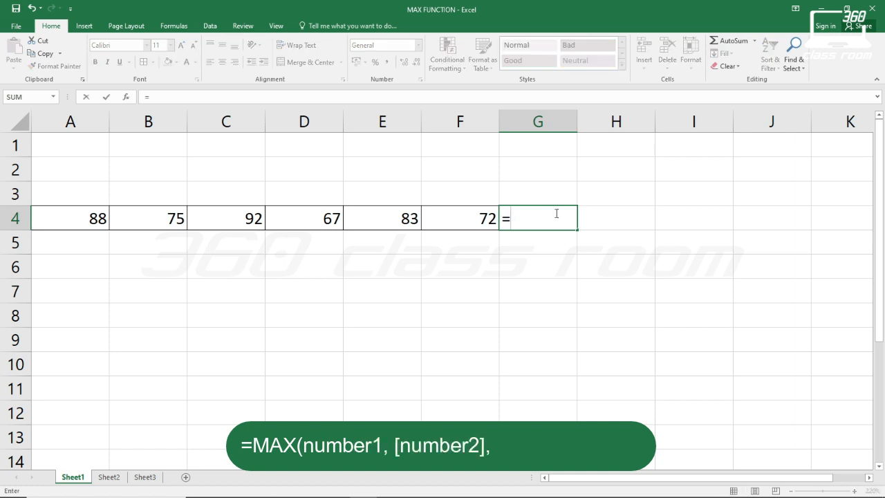
text(MAX)
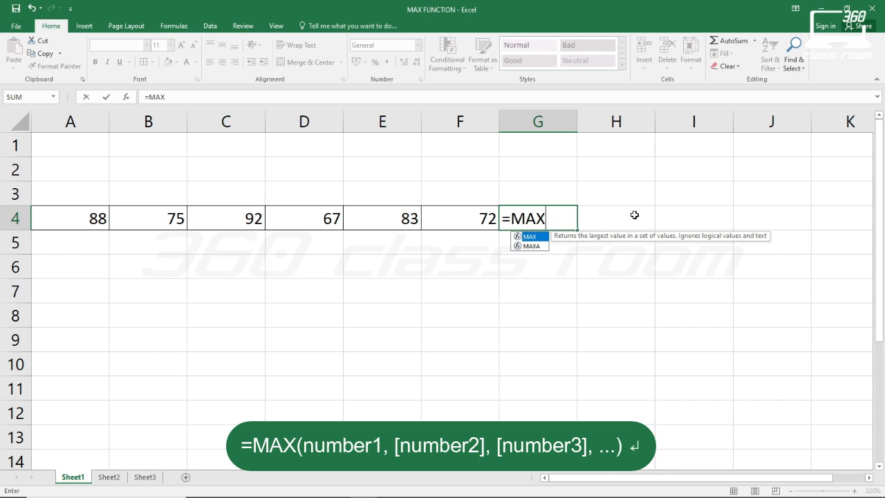
text(()
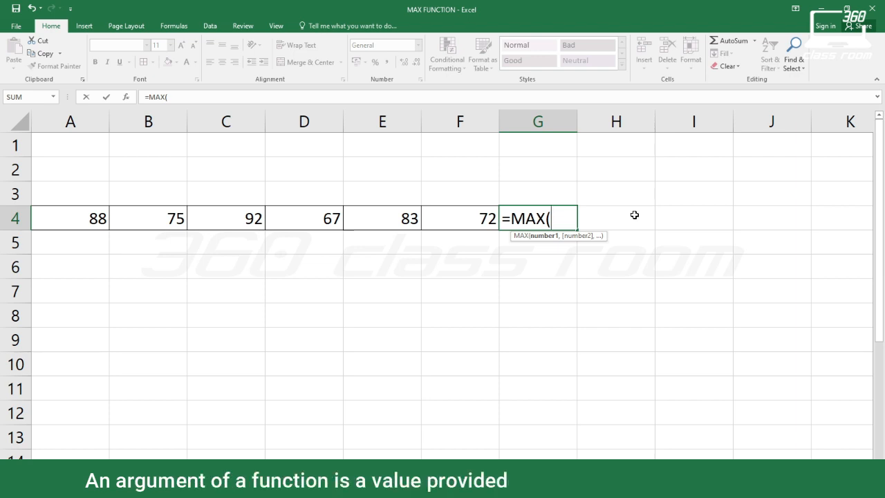
Enter the row's numbers 88, 75, 92, 67, 83 and 72 as literal arguments of the MAX formula
text(88,75)
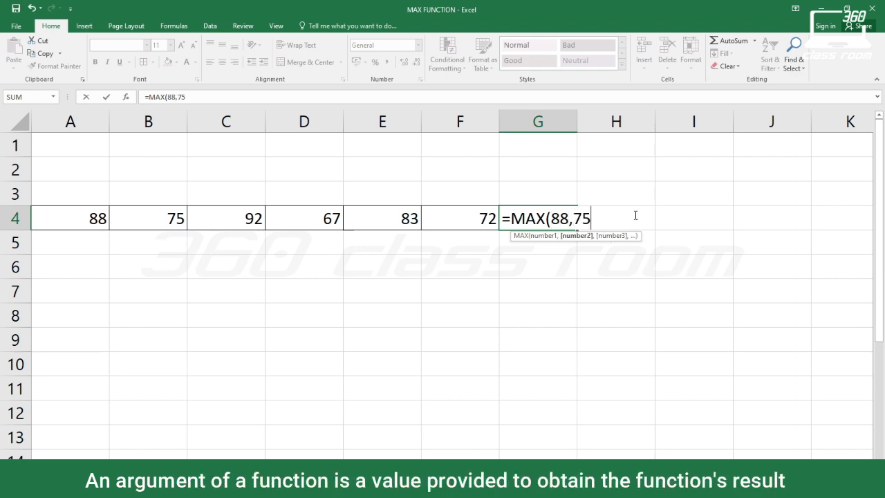
text(,92,67,)
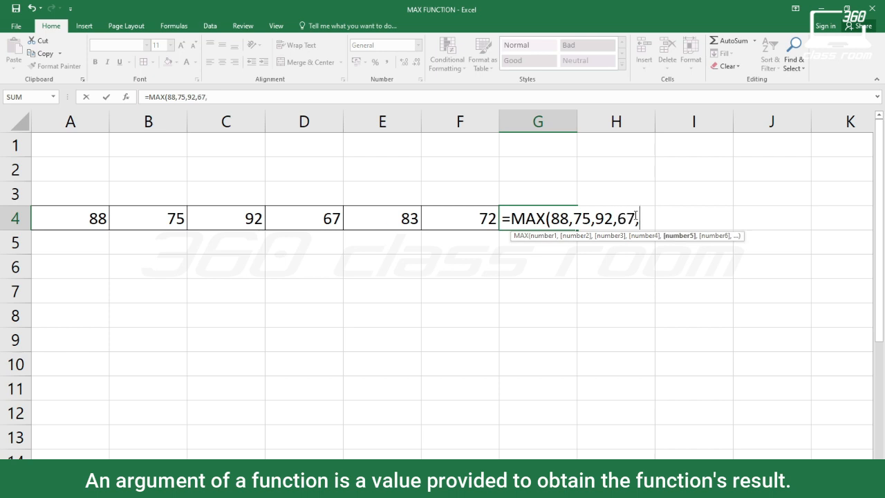
text(83,72)
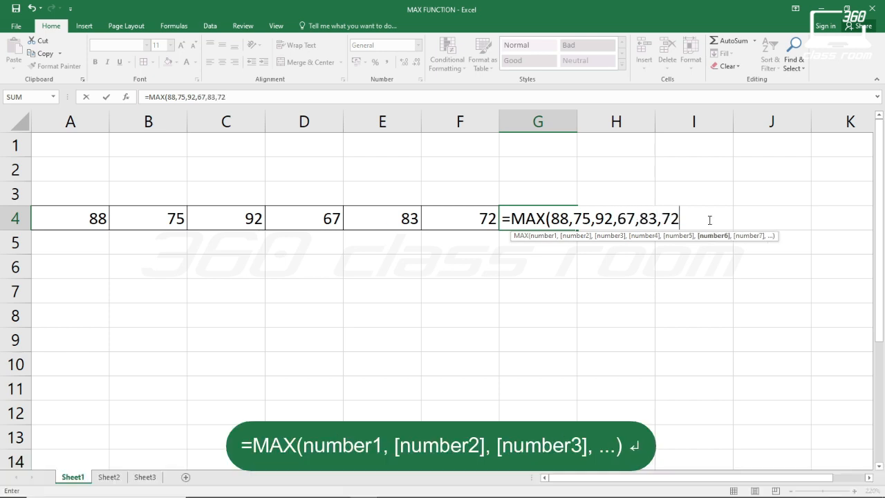
Clear all the literal numbers from the formula in G4, keeping only =MAX(
key(shift+Left)
key(shift+Left)
key(shift+Left)
key(shift+Left)
key(shift+Left)
key(shift+Left)
key(shift+Left)
key(shift+Left)
key(shift+Left)
key(shift+Left)
key(shift+Left)
key(shift+Left)
key(shift+Left)
key(shift+Left)
key(shift+Left)
key(shift+Left)
key(shift+Left)
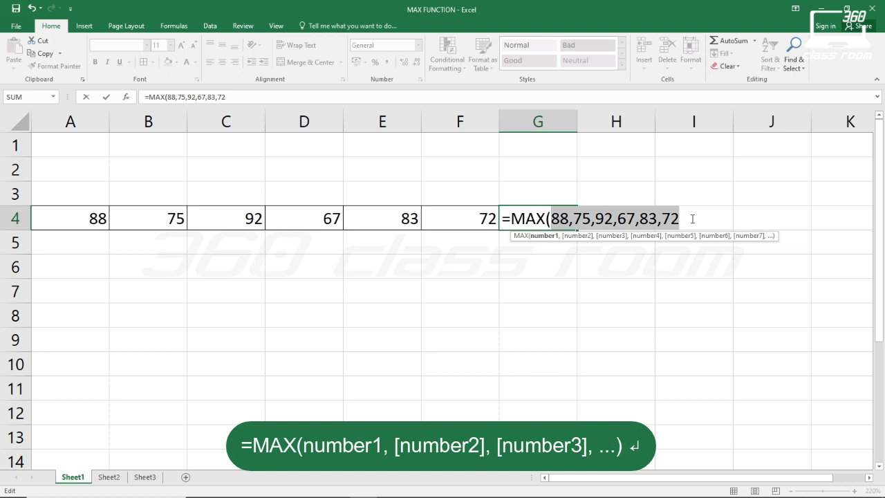
key(BackSpace)
key(BackSpace)
key(BackSpace)
key(BackSpace)
key(BackSpace)
key(BackSpace)
key(BackSpace)
key(BackSpace)
key(BackSpace)
key(BackSpace)
key(BackSpace)
key(BackSpace)
key(BackSpace)
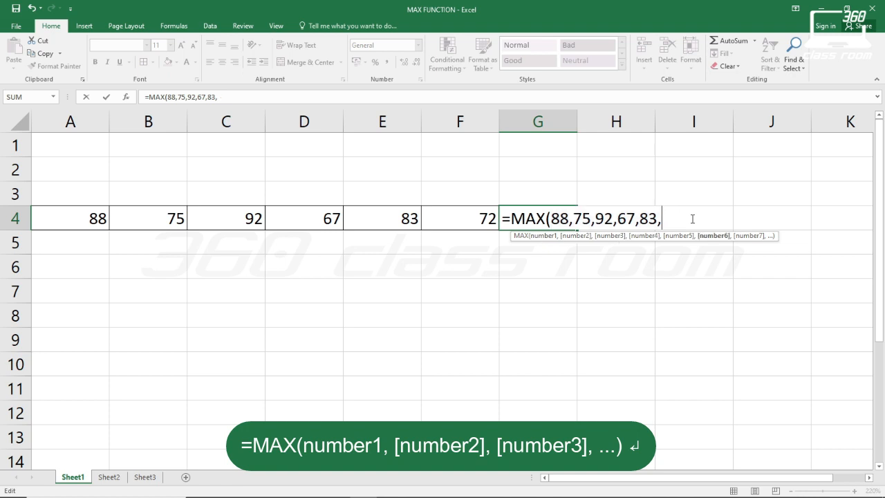
key(BackSpace)
key(BackSpace)
key(BackSpace)
key(BackSpace)
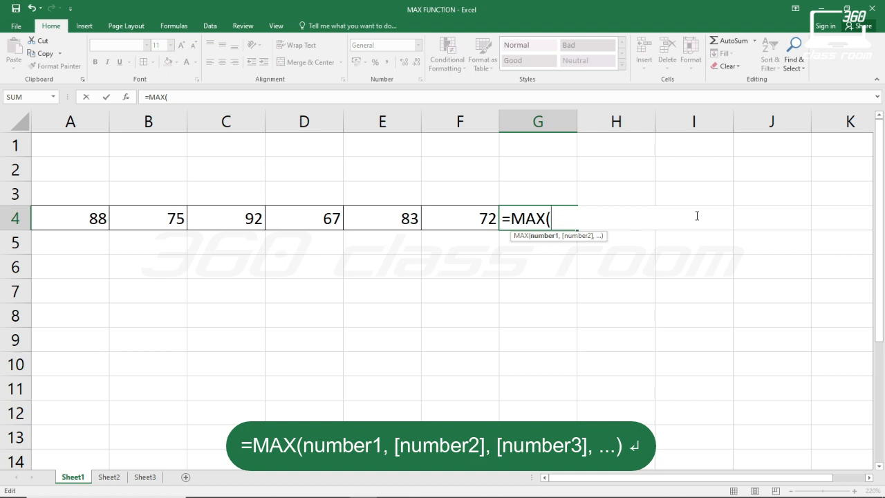
Enter the individual cell references A4,B4,C4,D4,E4,F4 as the MAX formula's arguments in G4
text(A4)
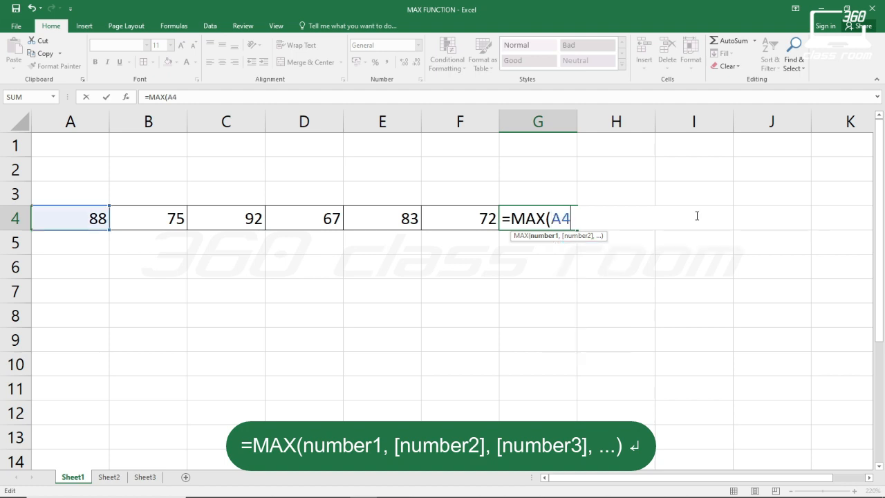
text(,B4)
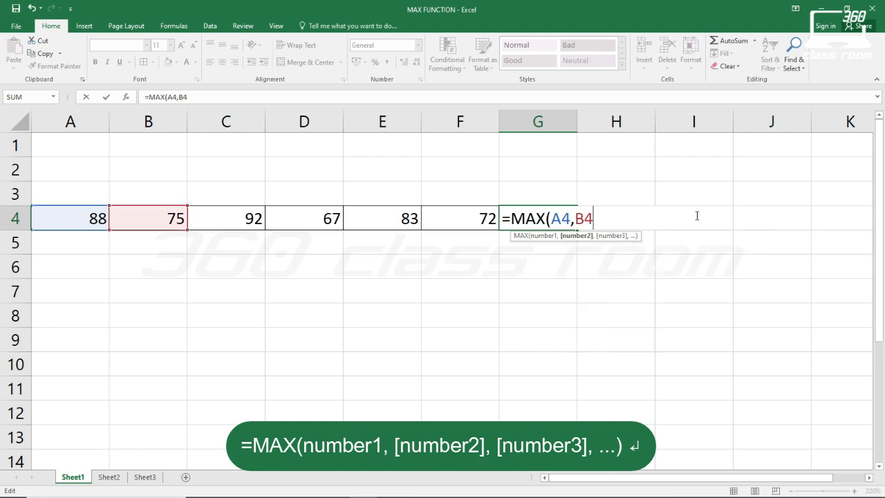
text(,C4)
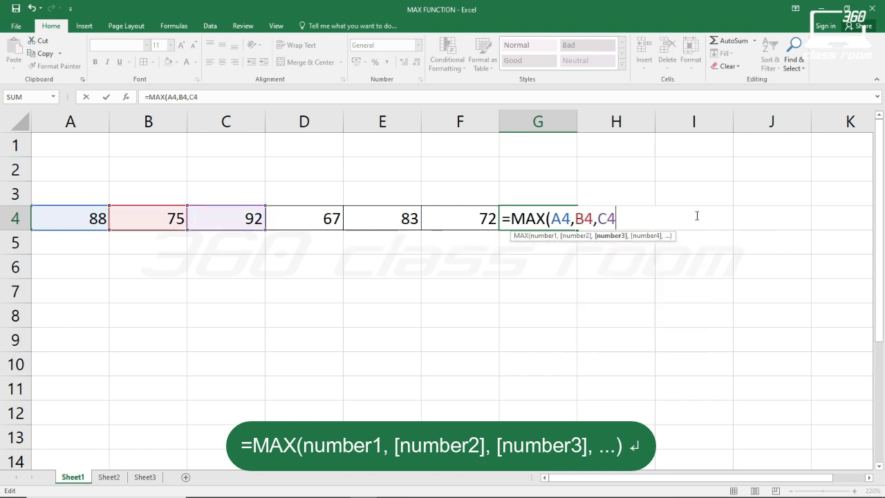
text(,D4,)
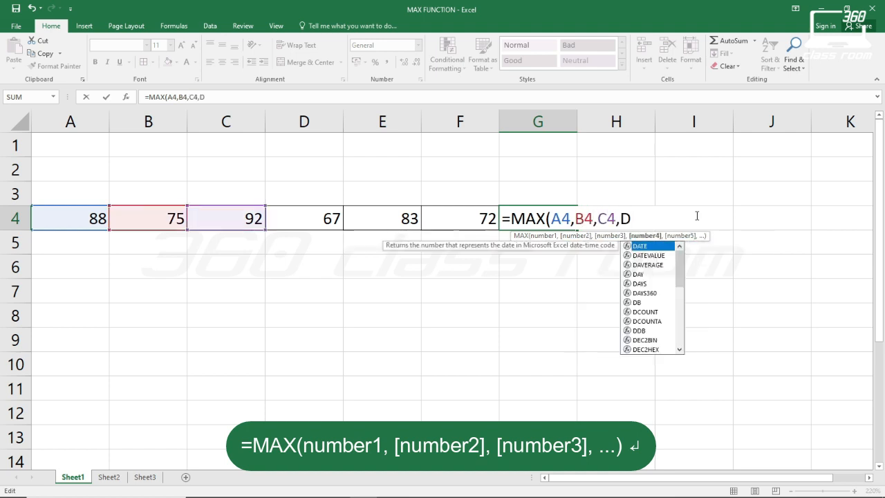
text(E4,F4)
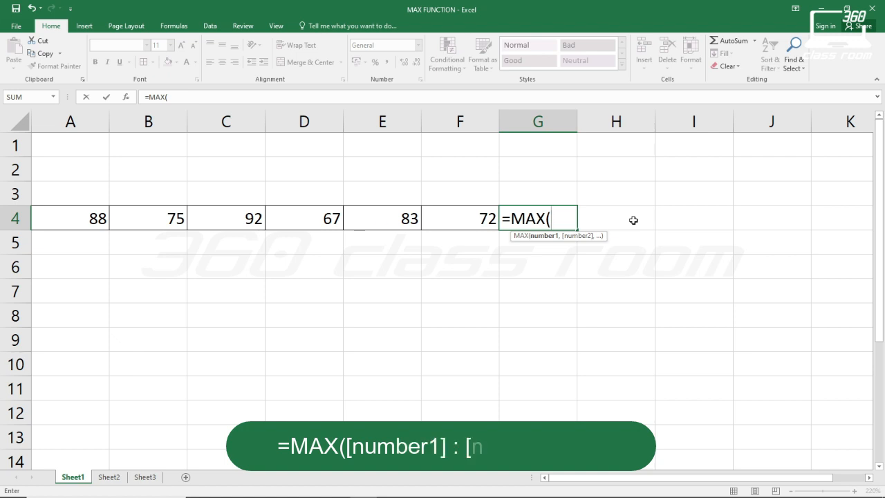
Try the written range A4:F4 as the MAX argument in G4, and remove it again
text(A4)
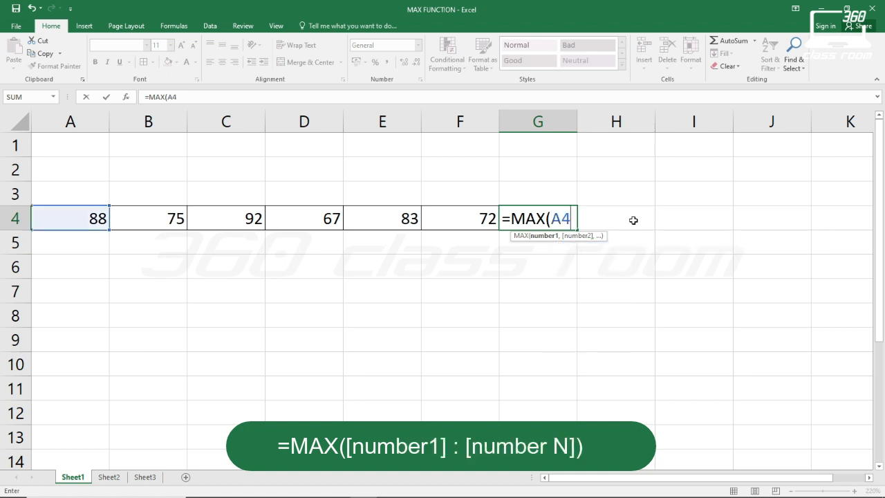
text(:F4)
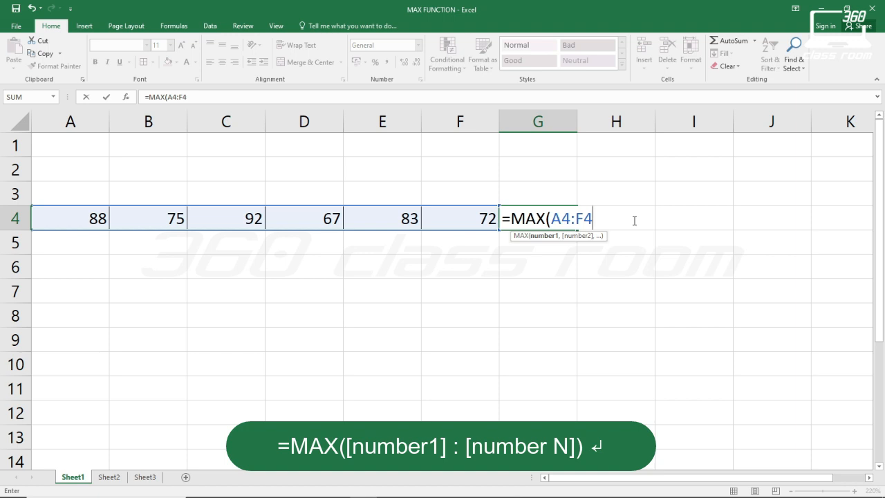
key(BackSpace)
key(BackSpace)
key(BackSpace)
key(BackSpace)
key(BackSpace)
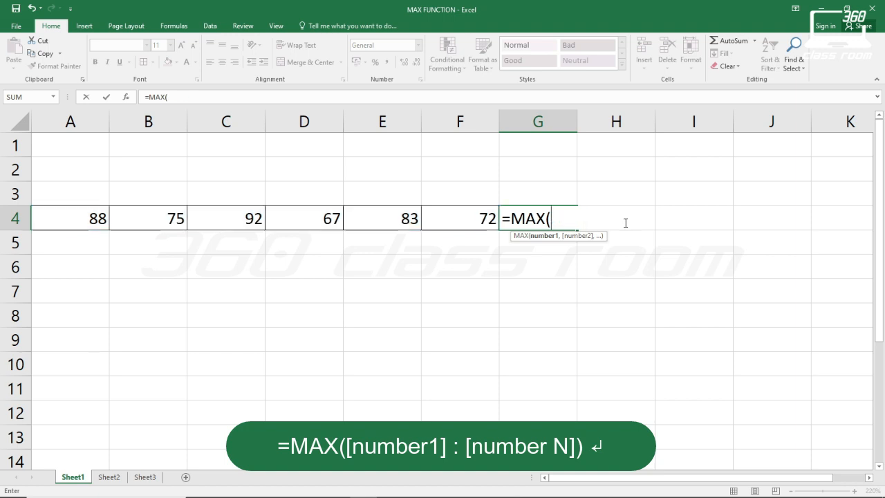
Complete the formula in G4 as =MAX(A4:F4) by picking the range on the sheet, and reselect G4
drag(74, 218, 461, 218)
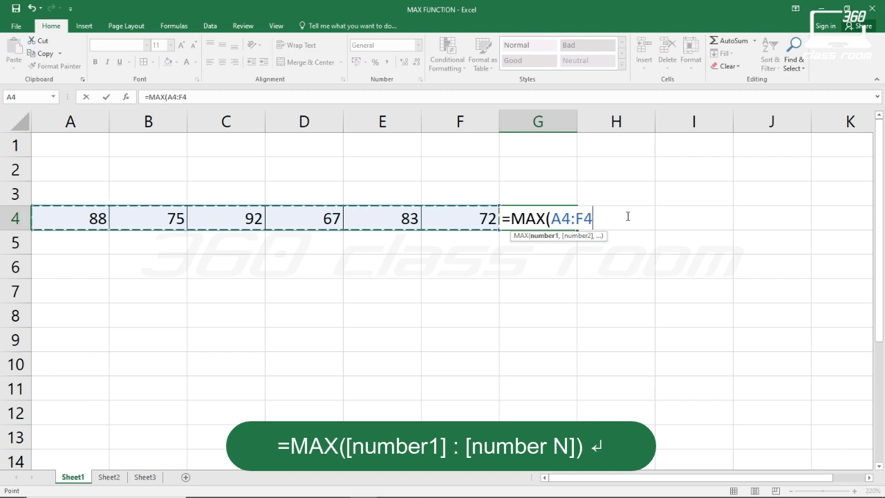
text())
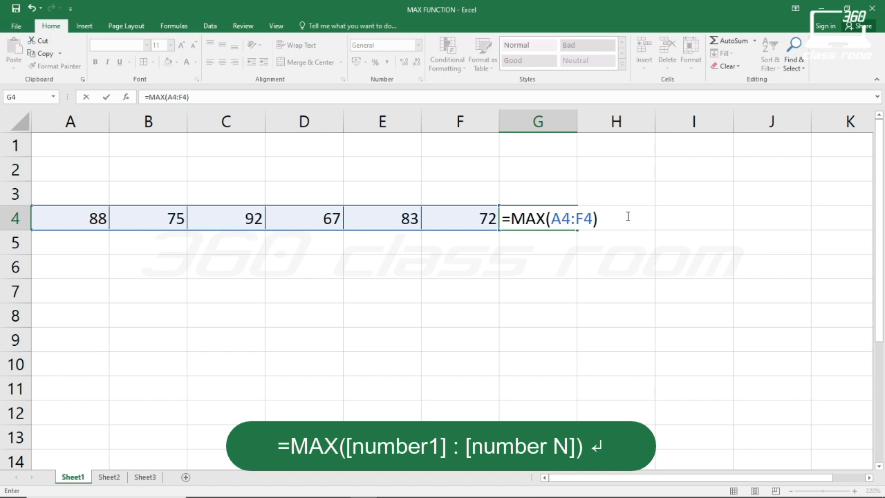
key(Return)
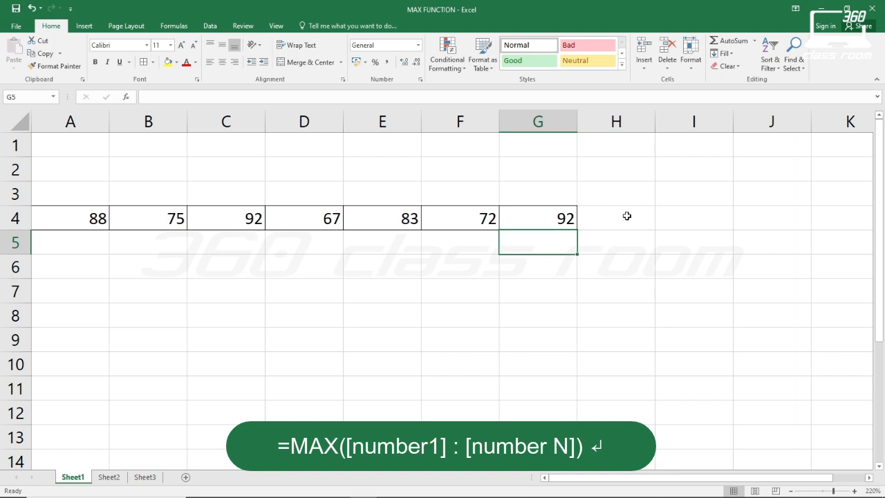
click(566, 217)
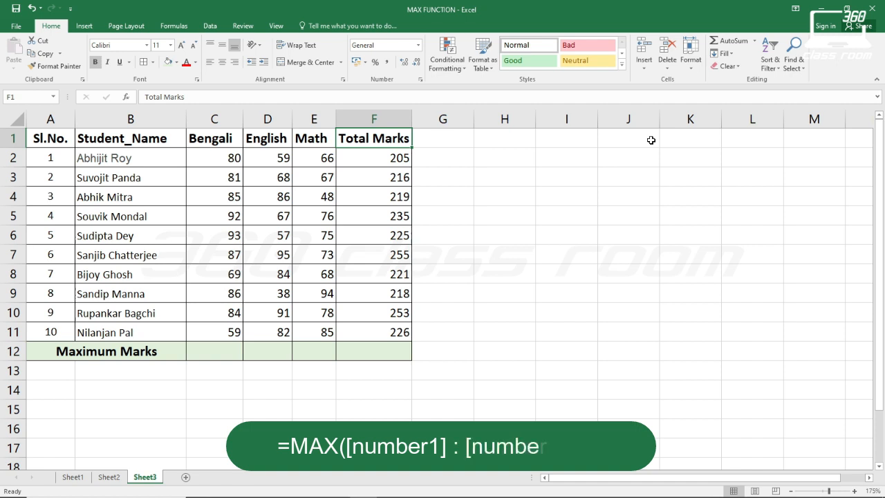
Enter =MAX(C2:C11) in cell C12 for the Bengali maximum marks and review the entered formula
click(225, 352)
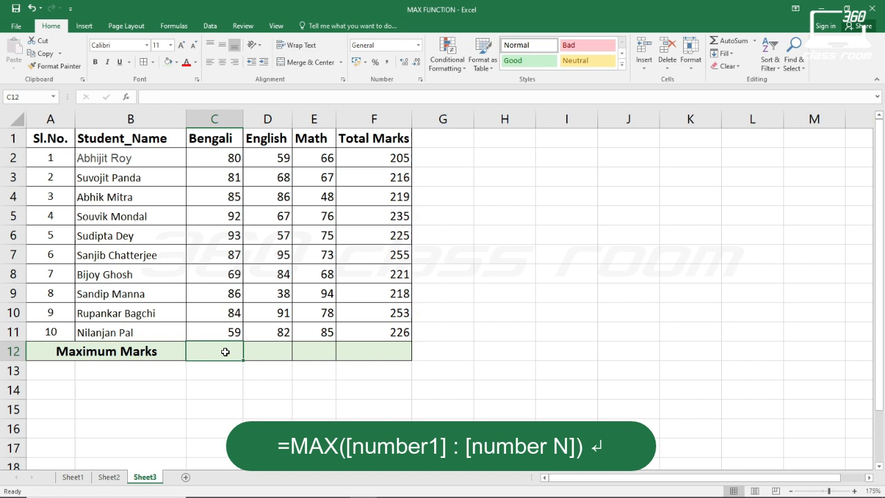
text(=)
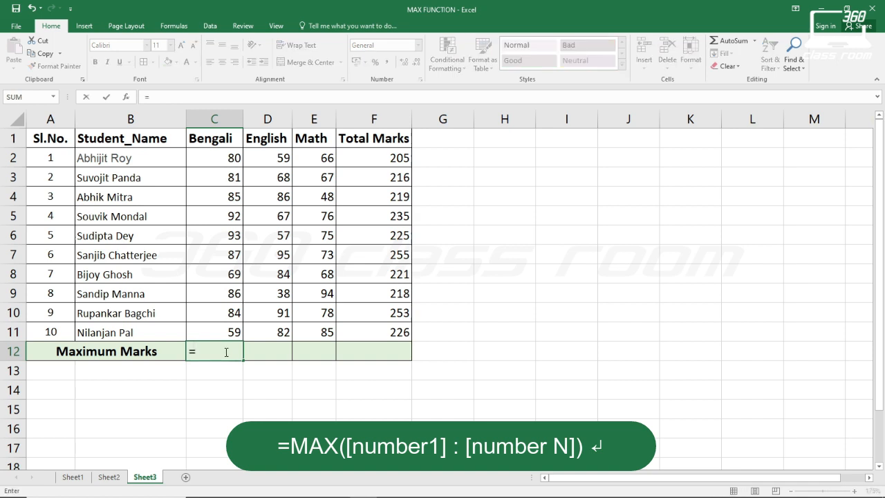
text(MAX)
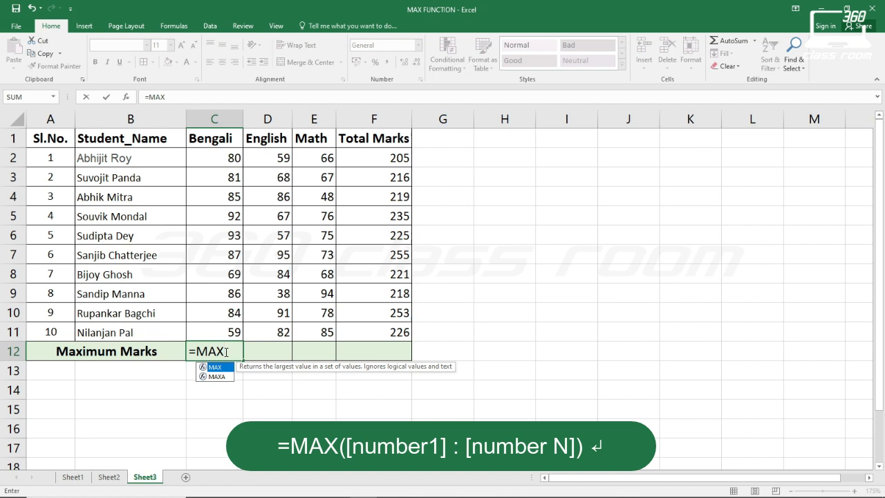
text(()
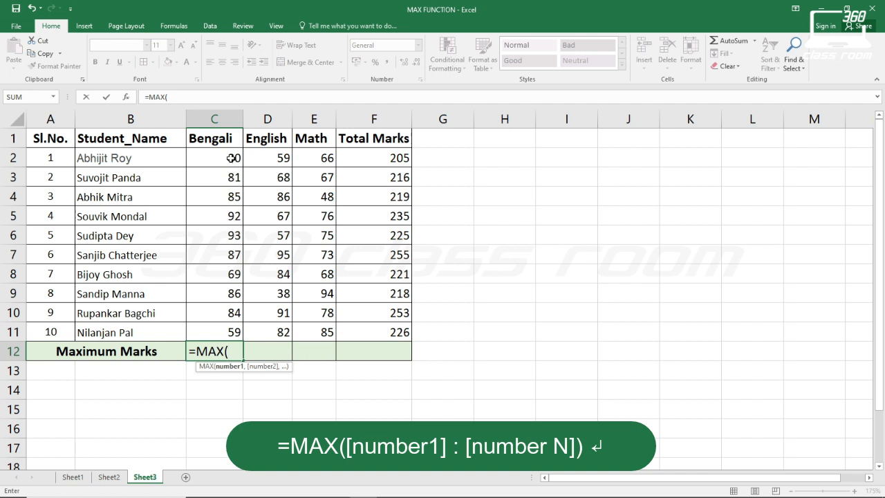
drag(230, 158, 220, 331)
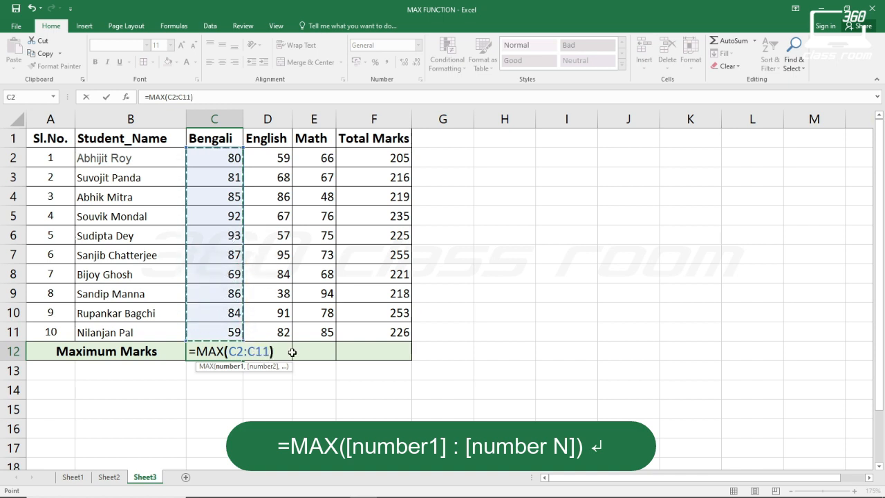
text())
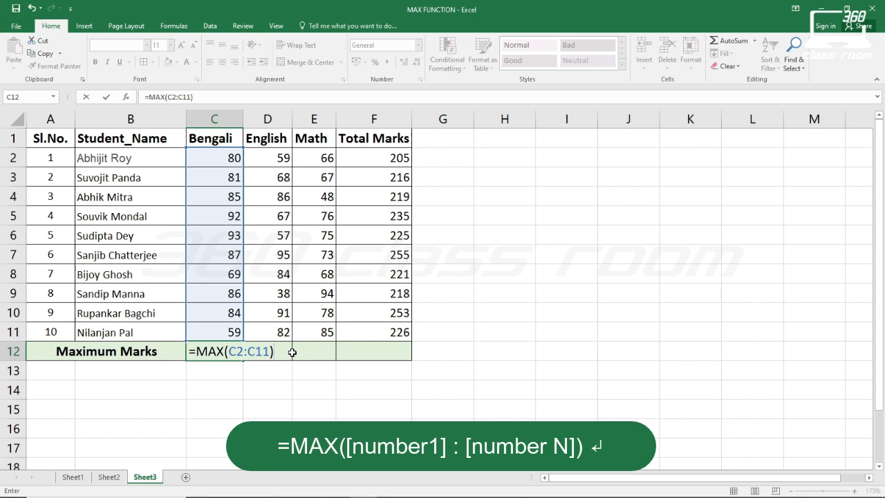
key(Return)
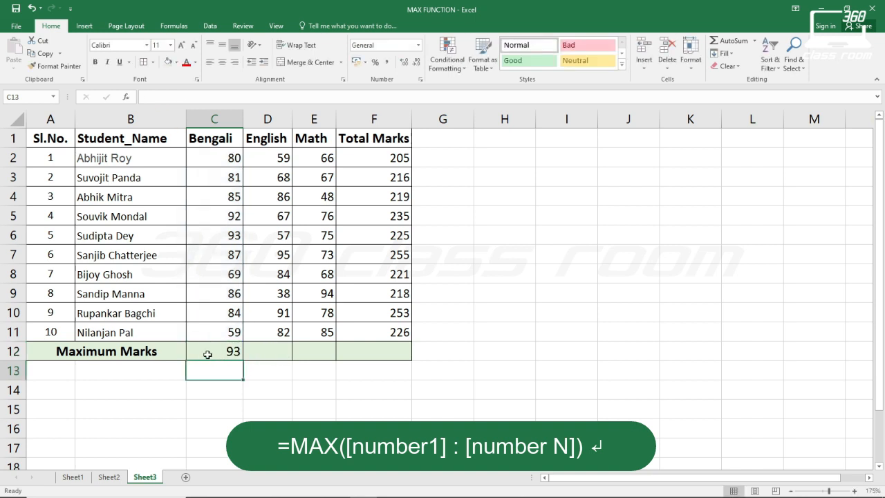
click(218, 351)
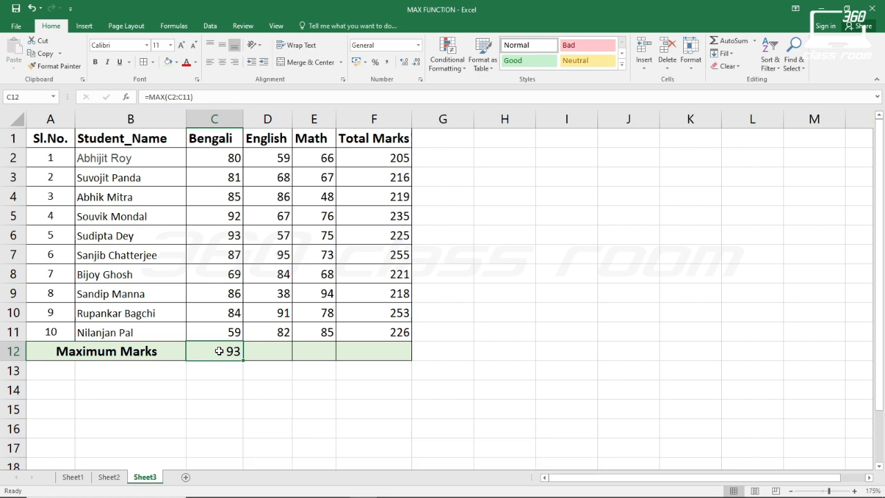
click(214, 391)
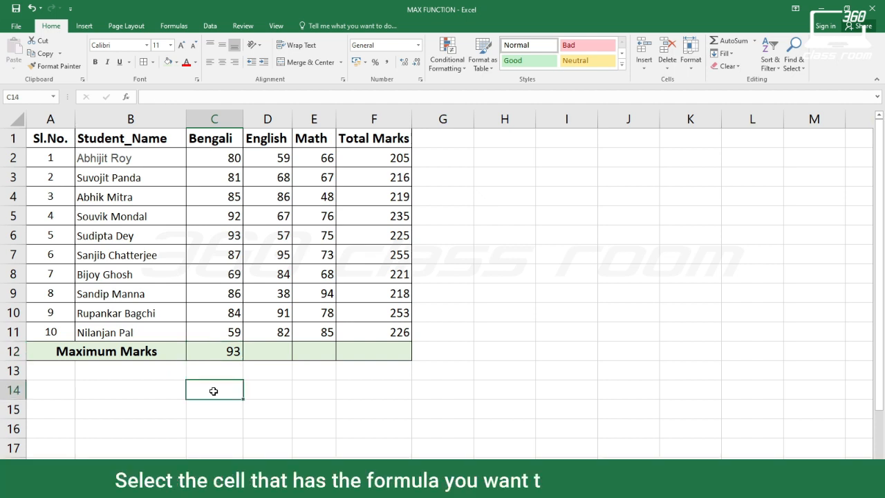
Fill the MAX formula from C12 across D12:F12 for English, Math and Total Marks, and check the formula in F12
click(222, 349)
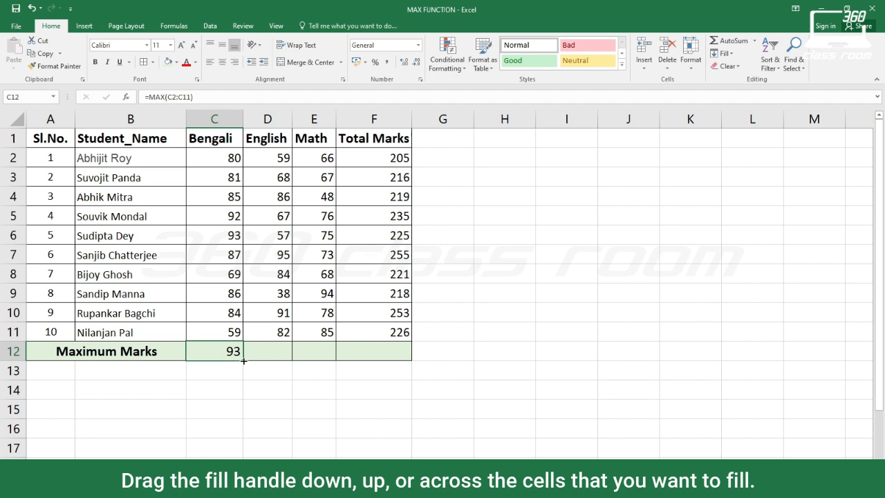
drag(243, 360, 414, 361)
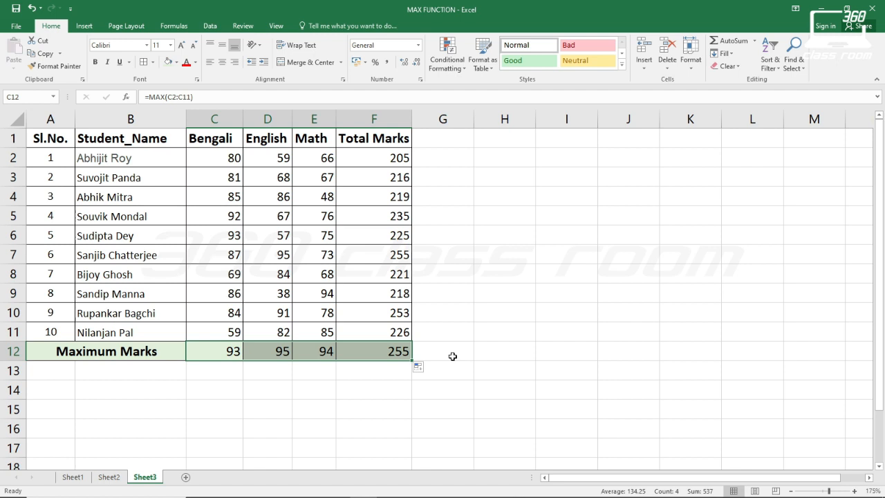
click(399, 352)
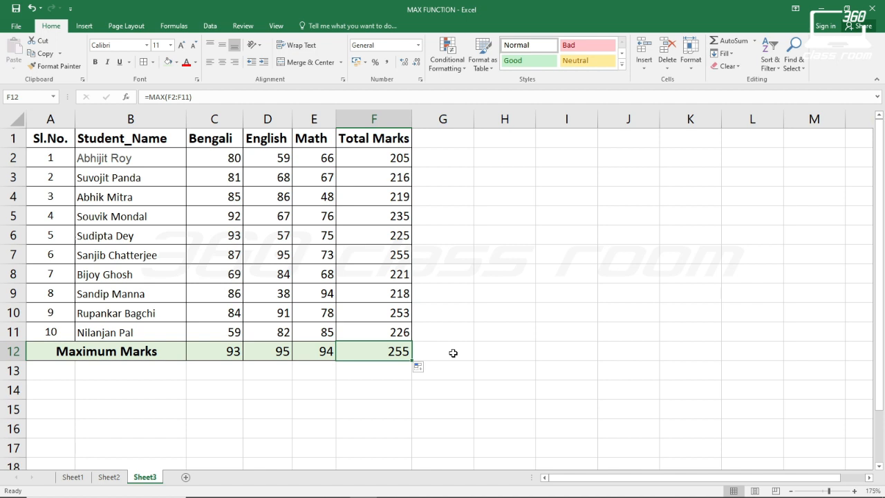
click(397, 144)
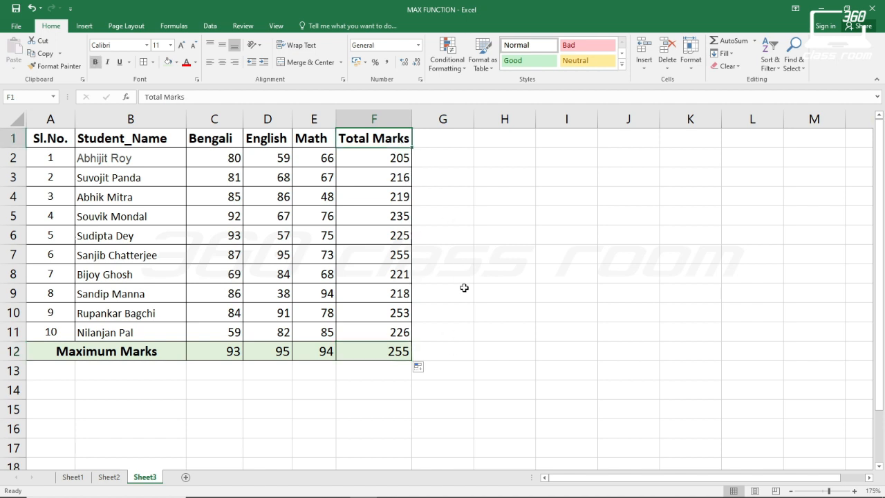